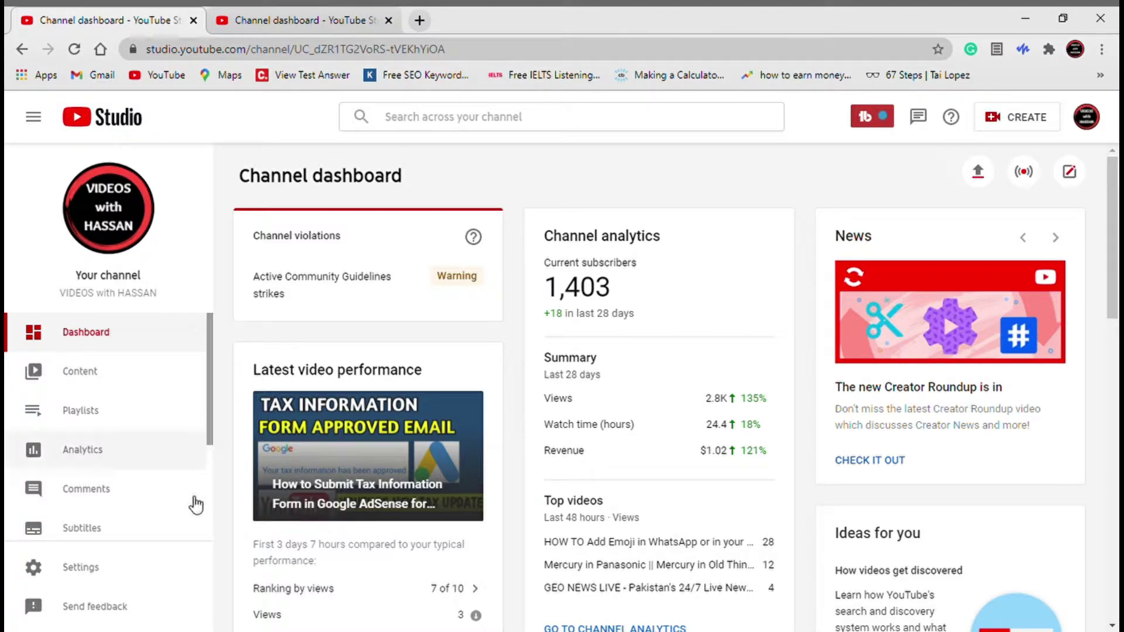
- Open the channel's basic info in the settings and review its keywords, without editing them
{"action": "left_click", "coordinate": [76, 571]}
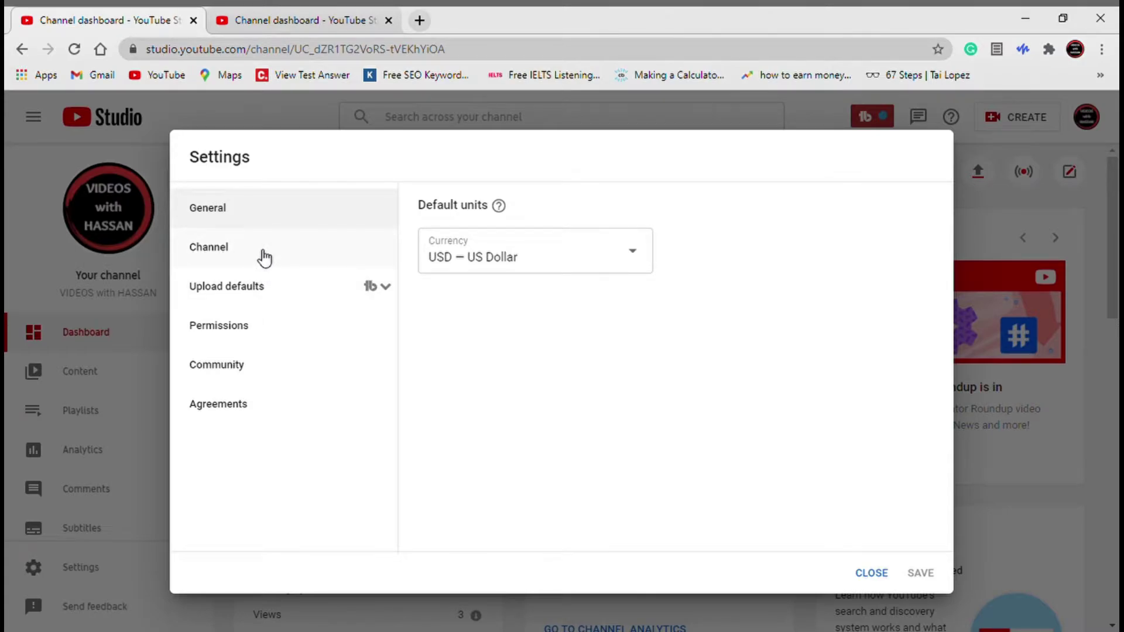
{"action": "left_click", "coordinate": [265, 257]}
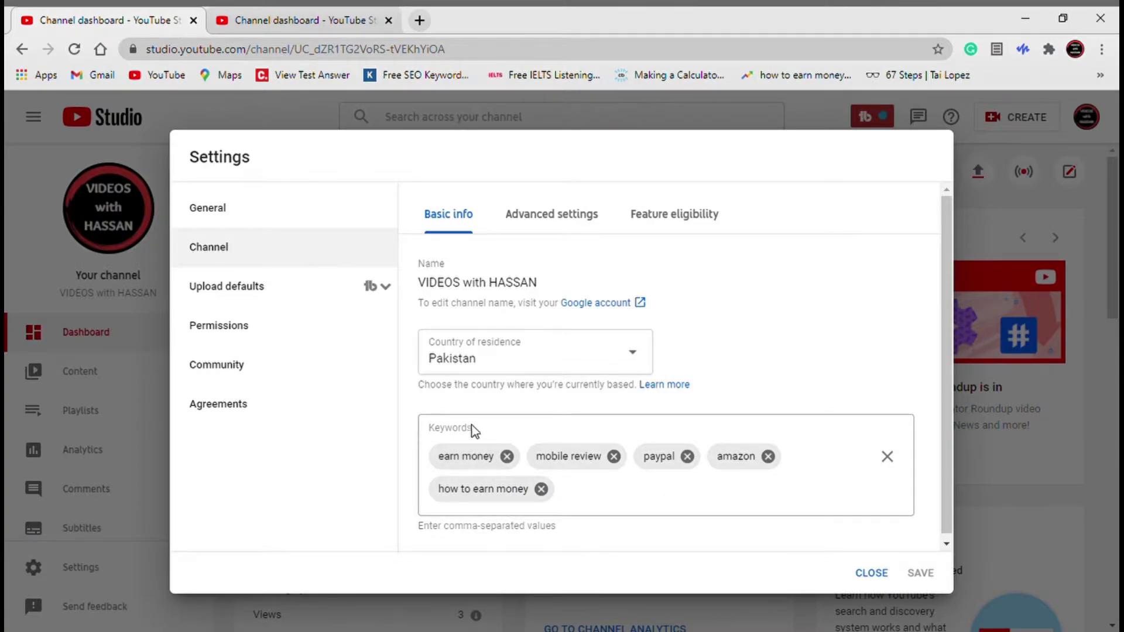
{"action": "left_click_drag", "start_coordinate": [473, 427], "coordinate": [419, 424]}
{"action": "left_click", "coordinate": [602, 497]}
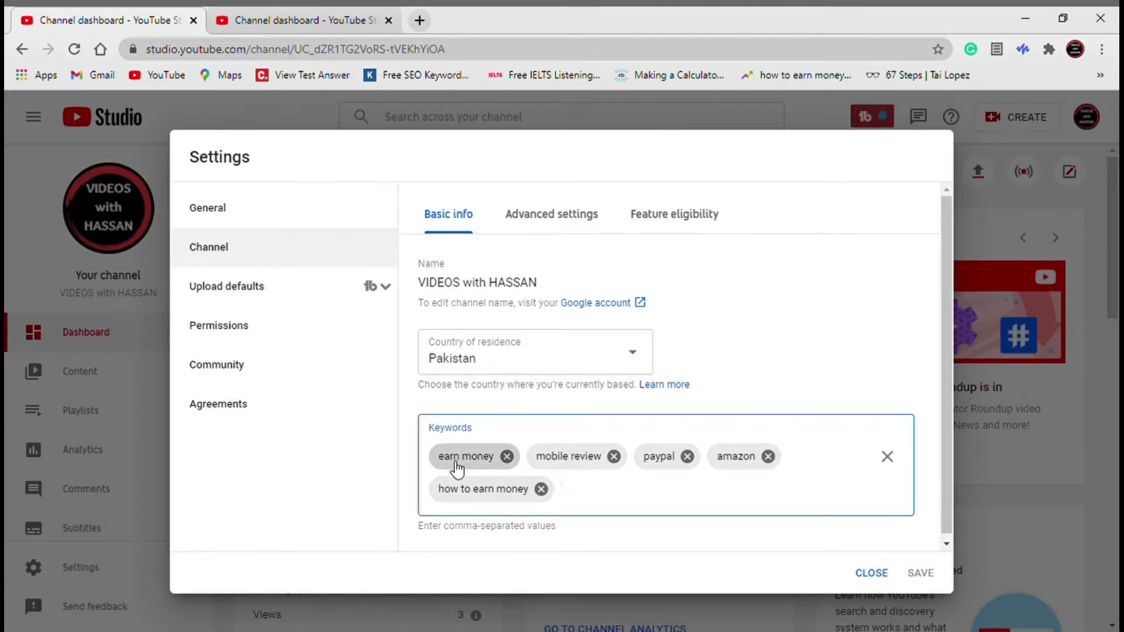
{"action": "left_click_drag", "start_coordinate": [459, 458], "coordinate": [563, 468]}
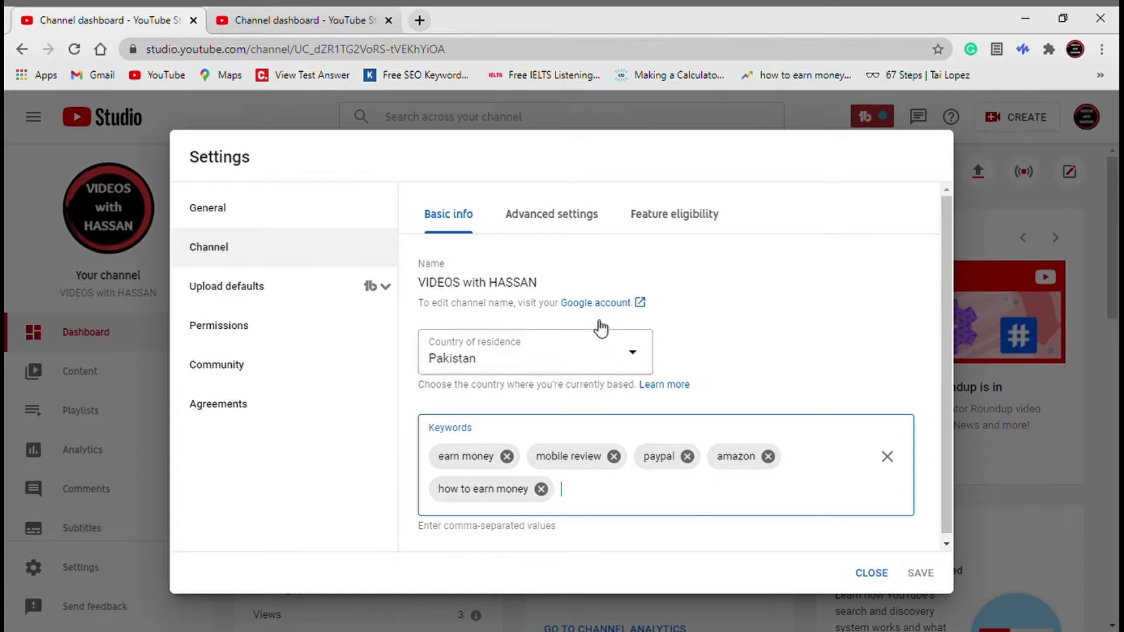
- Try the made-for-kids audience options in the channel's advanced settings, ending on "No, set this channel as not made for kids"
{"action": "left_click", "coordinate": [580, 223]}
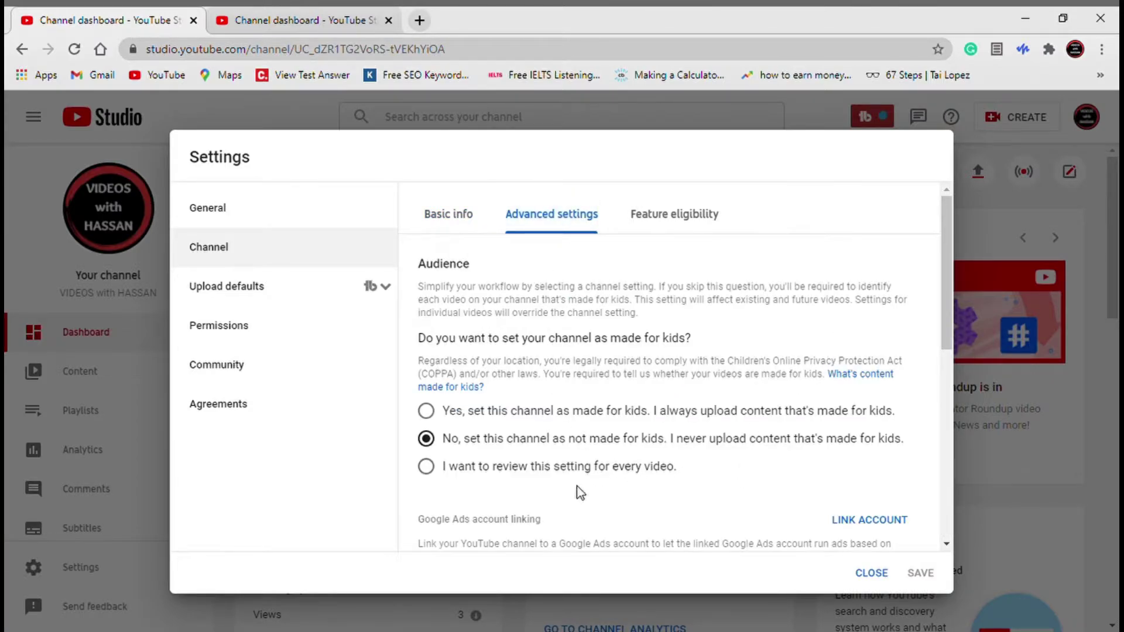
{"action": "left_click", "coordinate": [435, 476]}
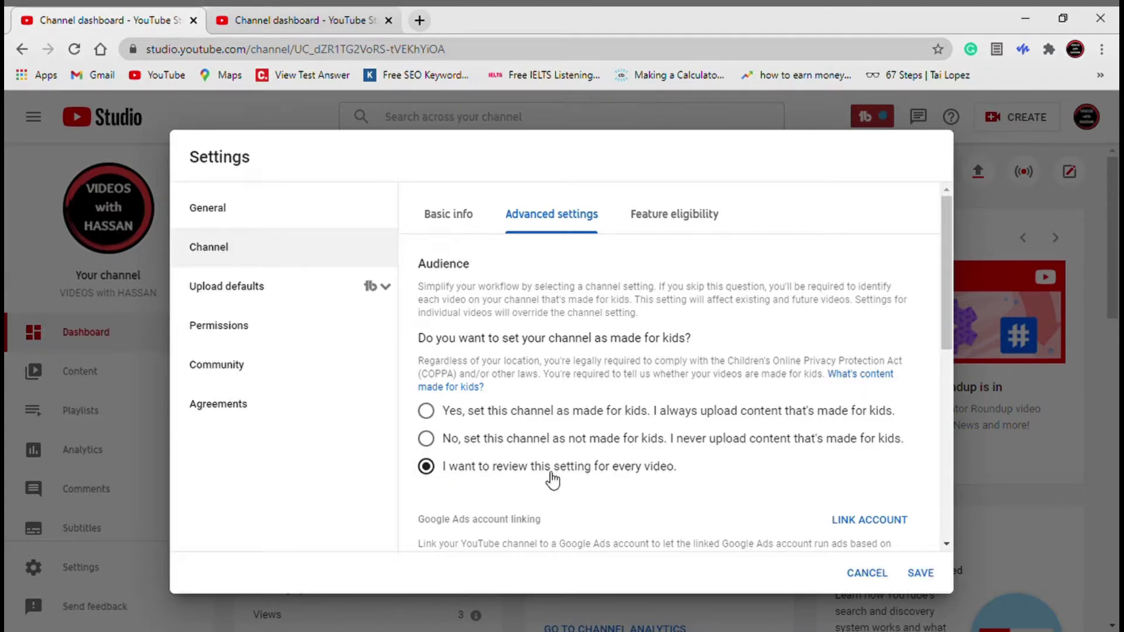
{"action": "left_click", "coordinate": [434, 446]}
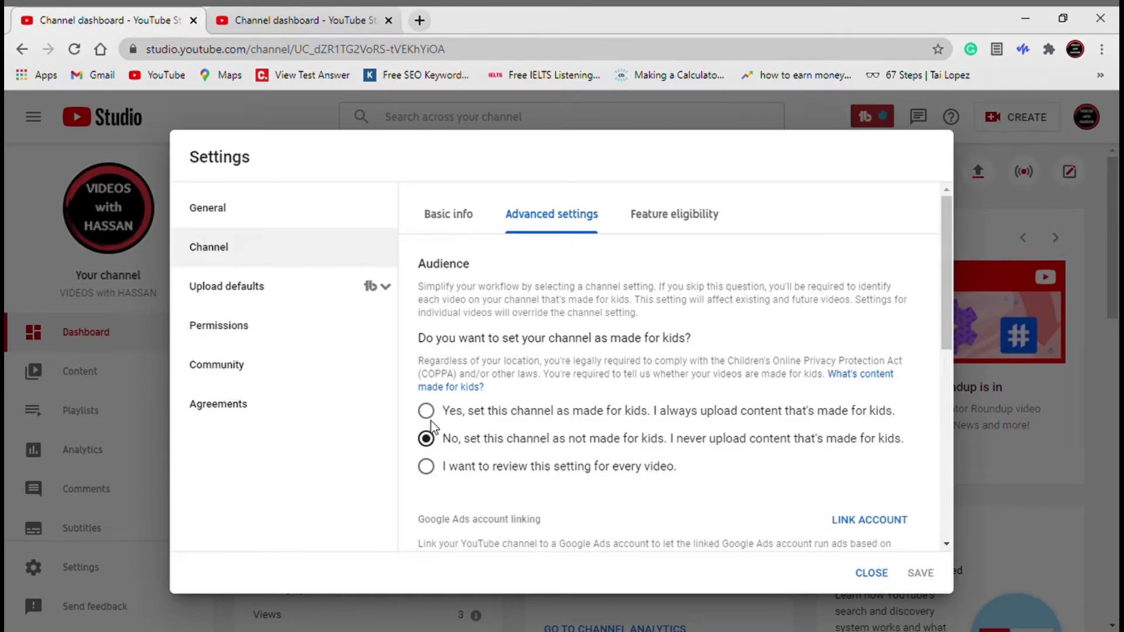
{"action": "left_click", "coordinate": [434, 417]}
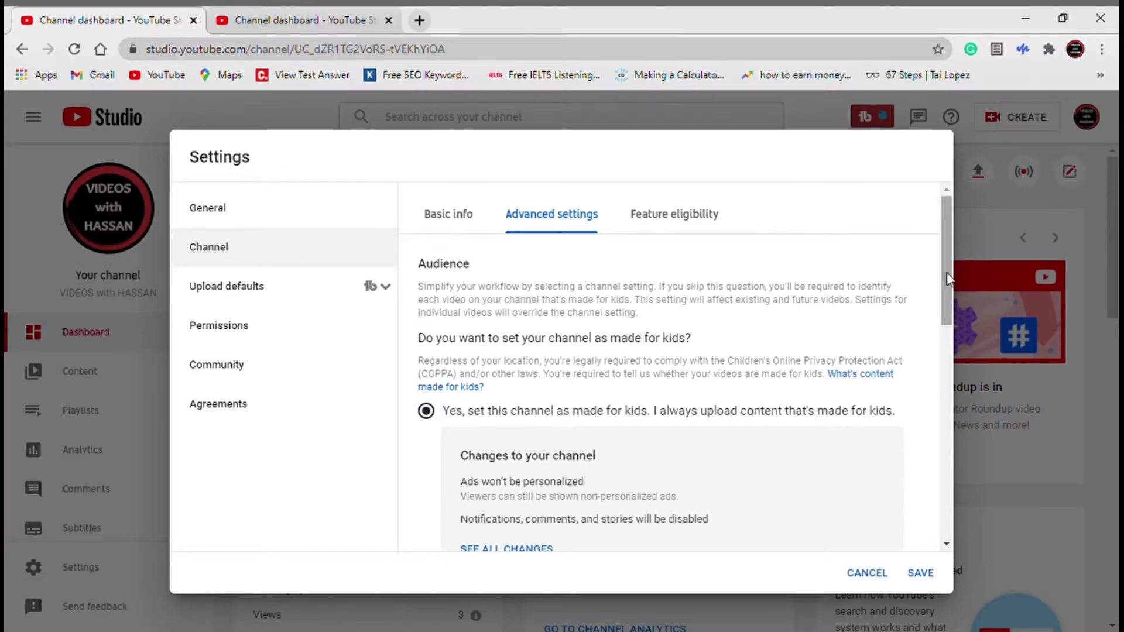
{"action": "left_click_drag", "start_coordinate": [946, 269], "coordinate": [949, 310]}
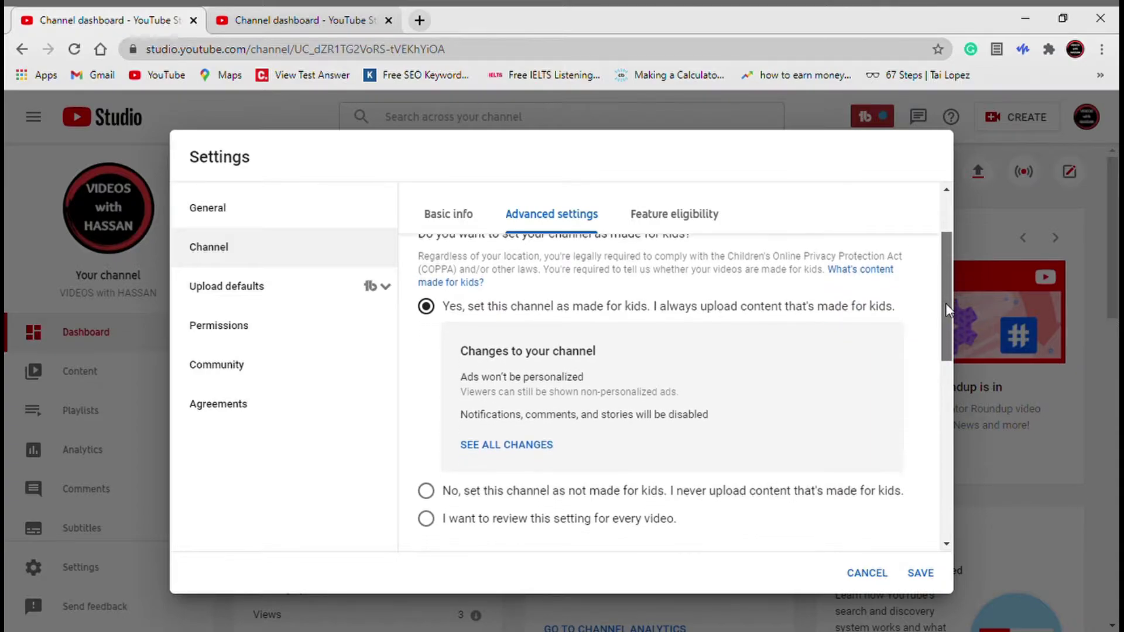
{"action": "left_click", "coordinate": [427, 492]}
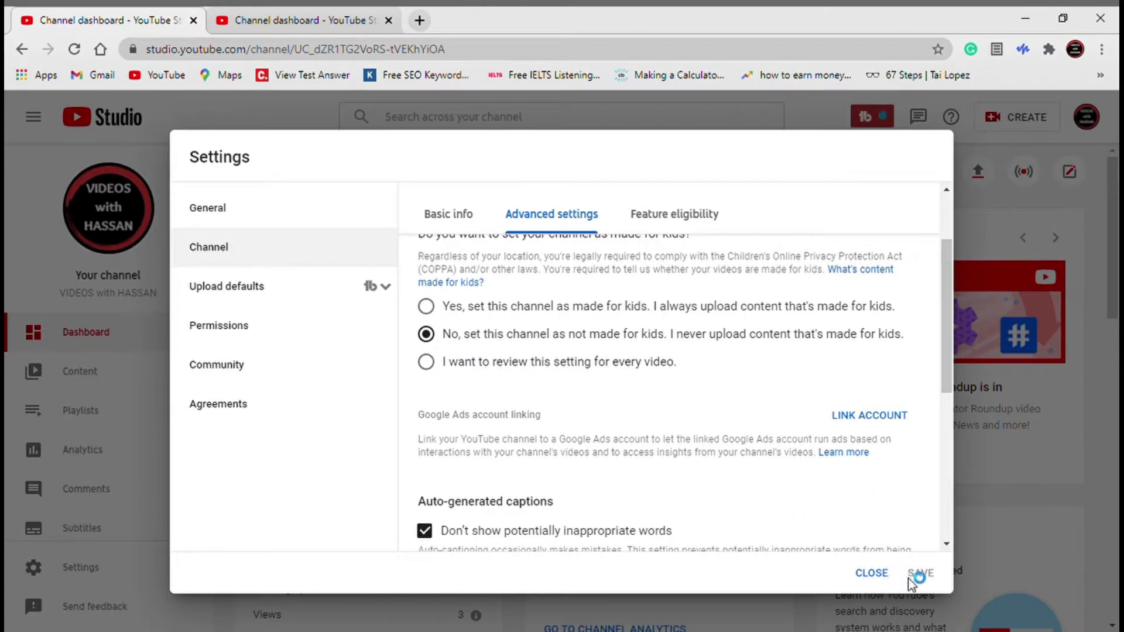
- Review the remaining advanced channel settings for auto-generated captions, subscriber count and advertisements
{"action": "left_click_drag", "start_coordinate": [947, 376], "coordinate": [908, 315]}
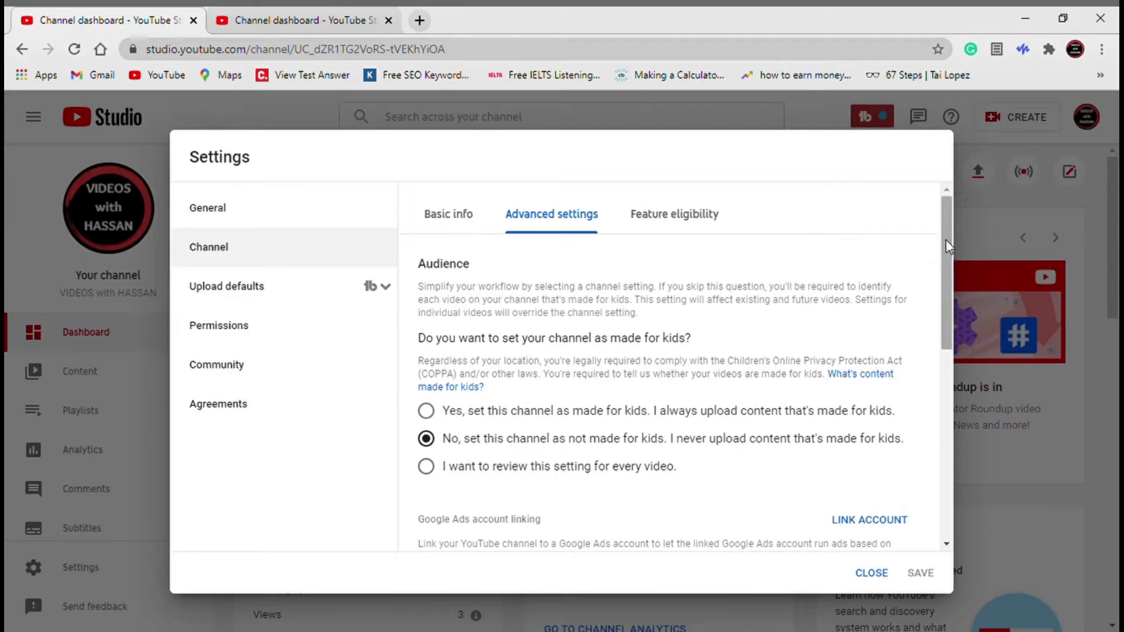
{"action": "left_click_drag", "start_coordinate": [949, 271], "coordinate": [947, 418]}
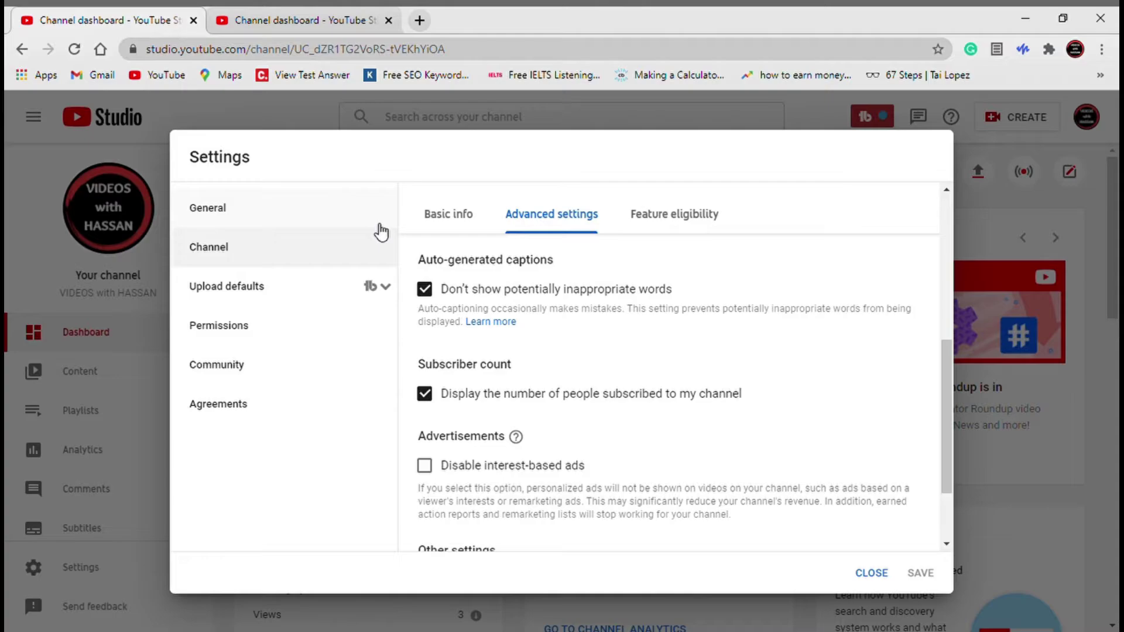
- Open the channel name for editing through the Google Account link in basic info, and close that page and the settings unchanged
{"action": "left_click", "coordinate": [442, 219]}
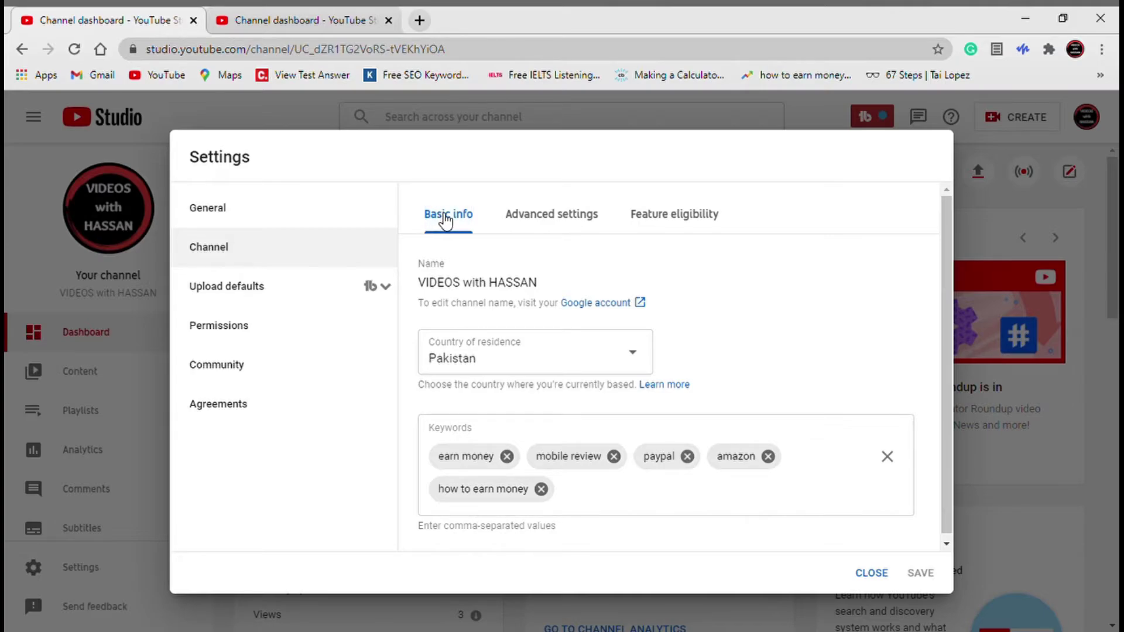
{"action": "left_click", "coordinate": [610, 305]}
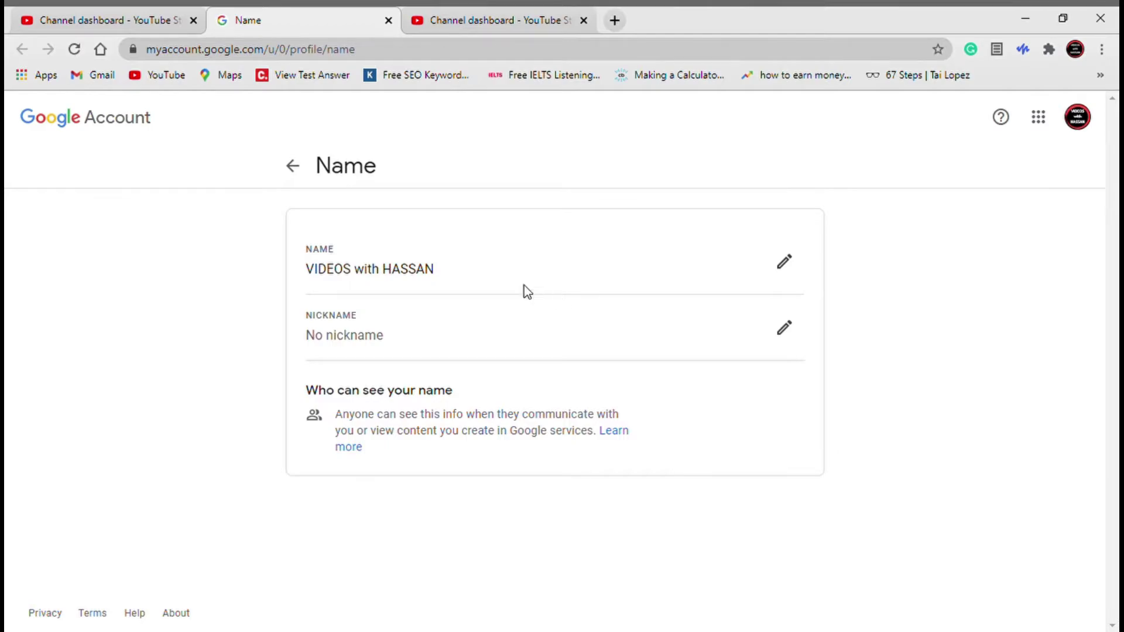
{"action": "left_click_drag", "start_coordinate": [429, 282], "coordinate": [309, 276]}
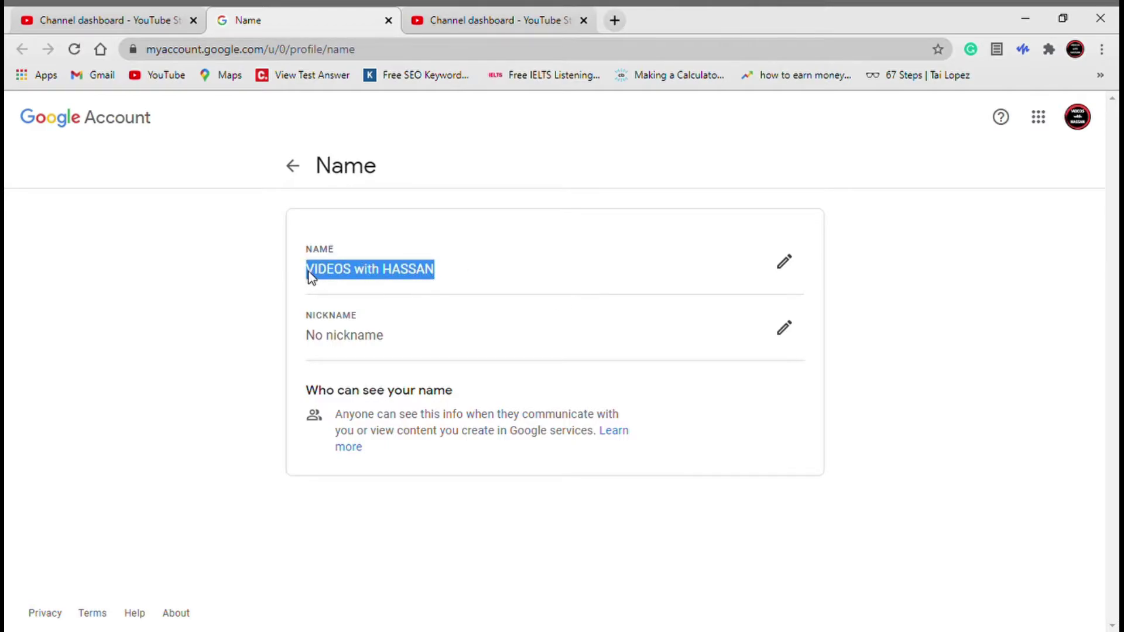
{"action": "left_click", "coordinate": [443, 281]}
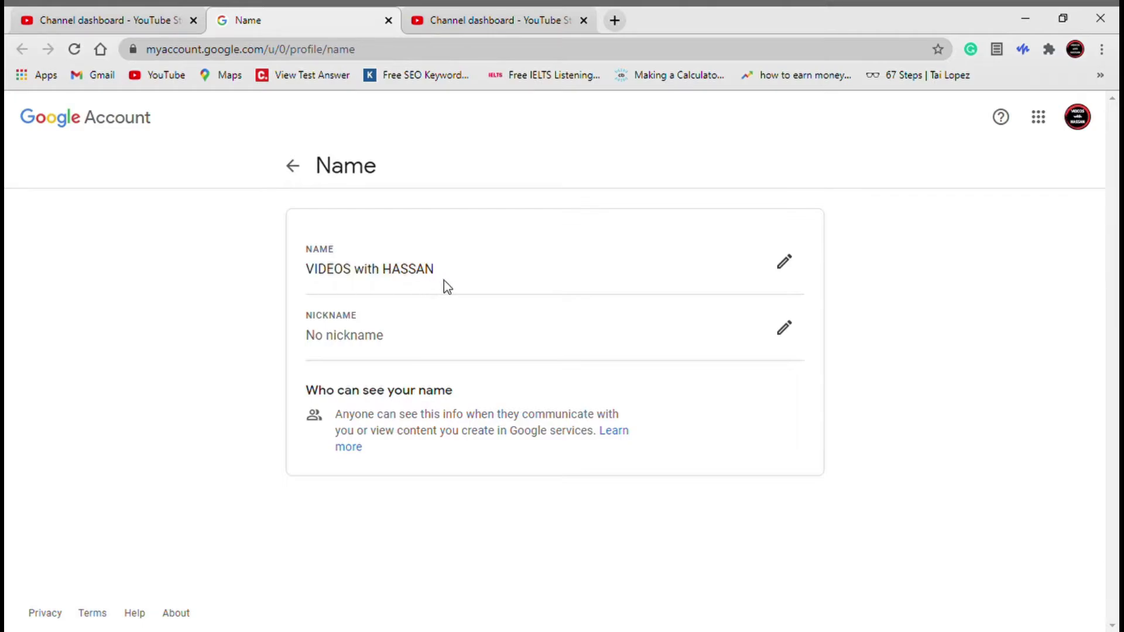
{"action": "left_click", "coordinate": [782, 269]}
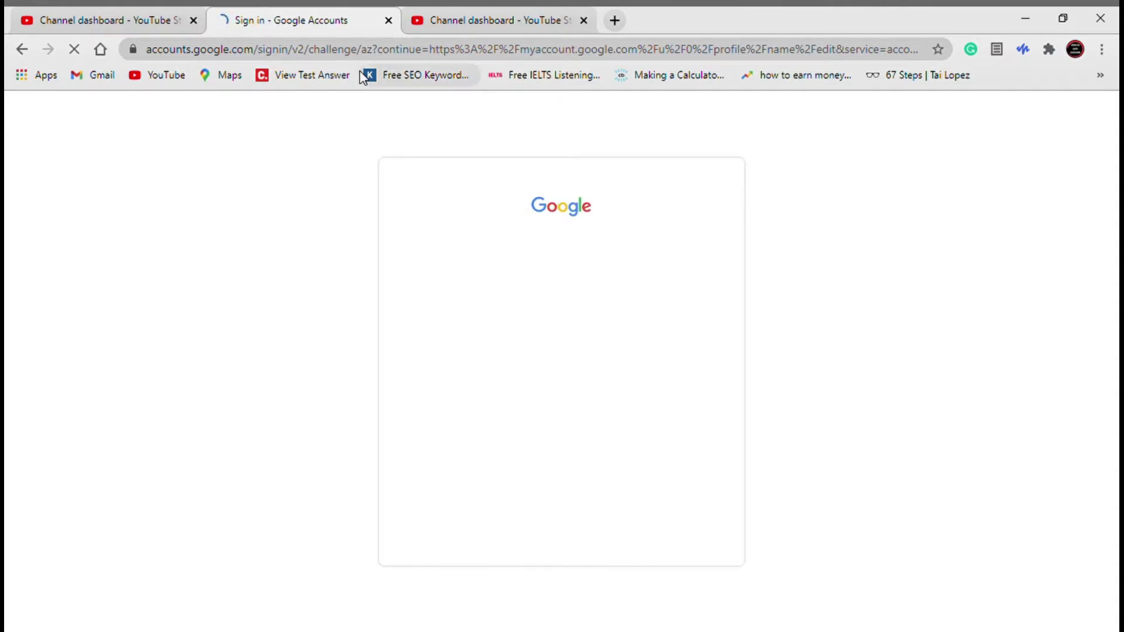
{"action": "left_click", "coordinate": [388, 21]}
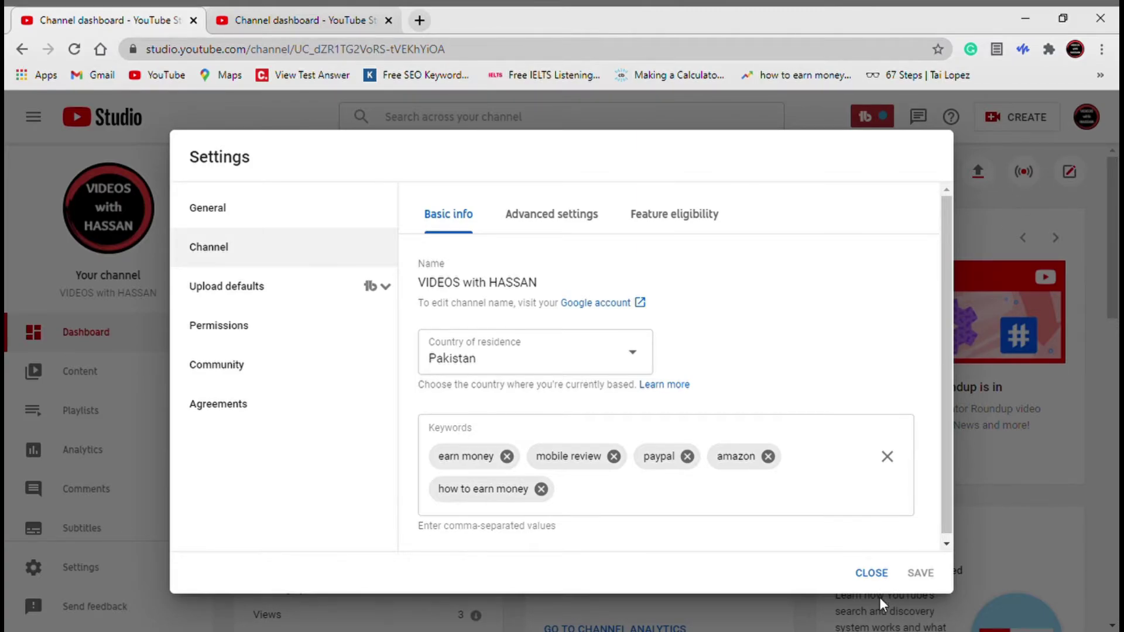
{"action": "left_click", "coordinate": [872, 574]}
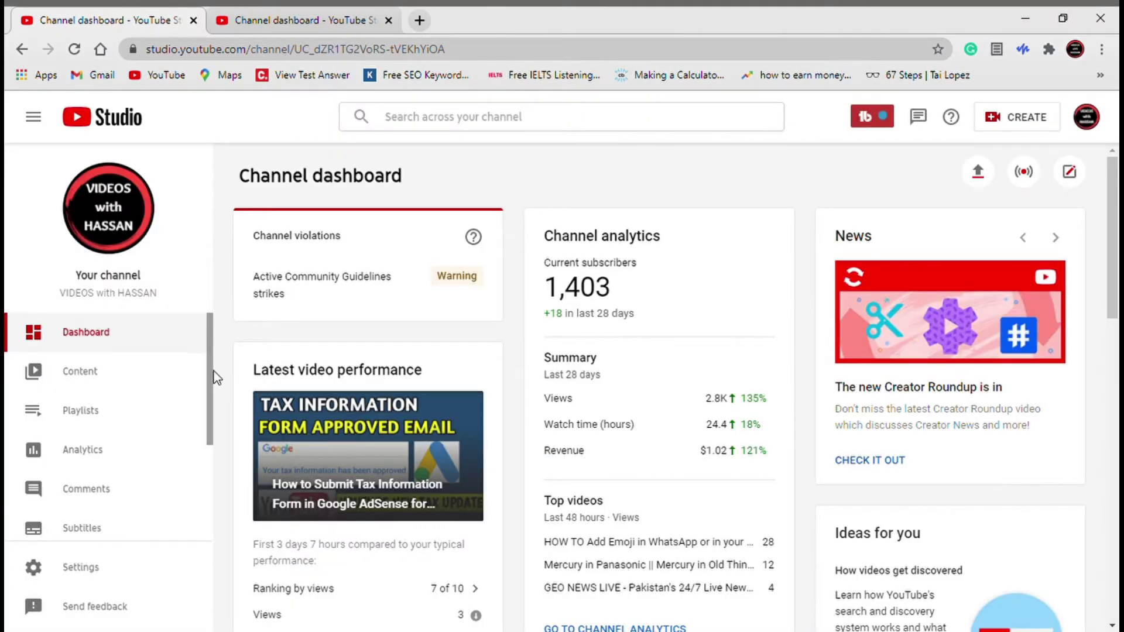
- Open the channel customization page and review the branding options for profile picture, banner image and video watermark
{"action": "left_click_drag", "start_coordinate": [212, 369], "coordinate": [199, 480]}
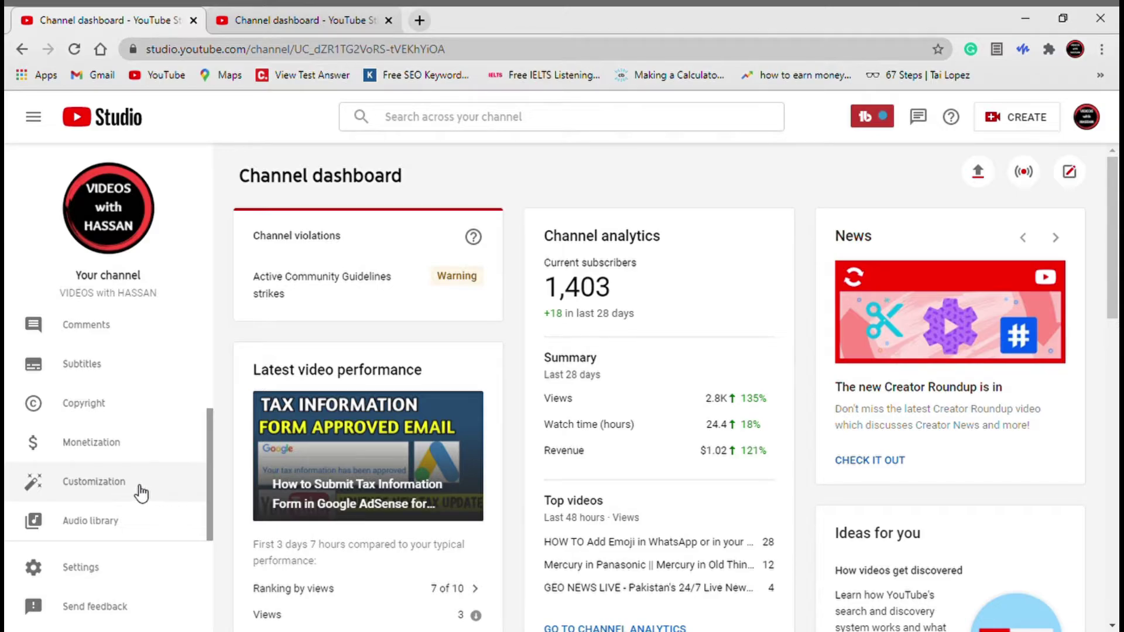
{"action": "left_click", "coordinate": [141, 493]}
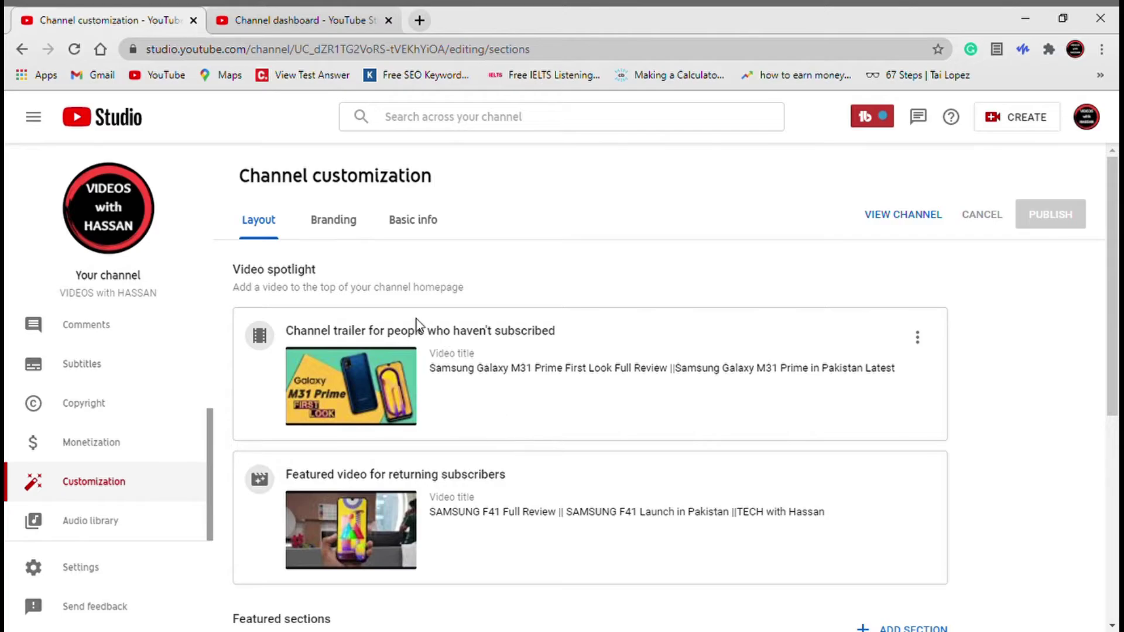
{"action": "left_click", "coordinate": [355, 238]}
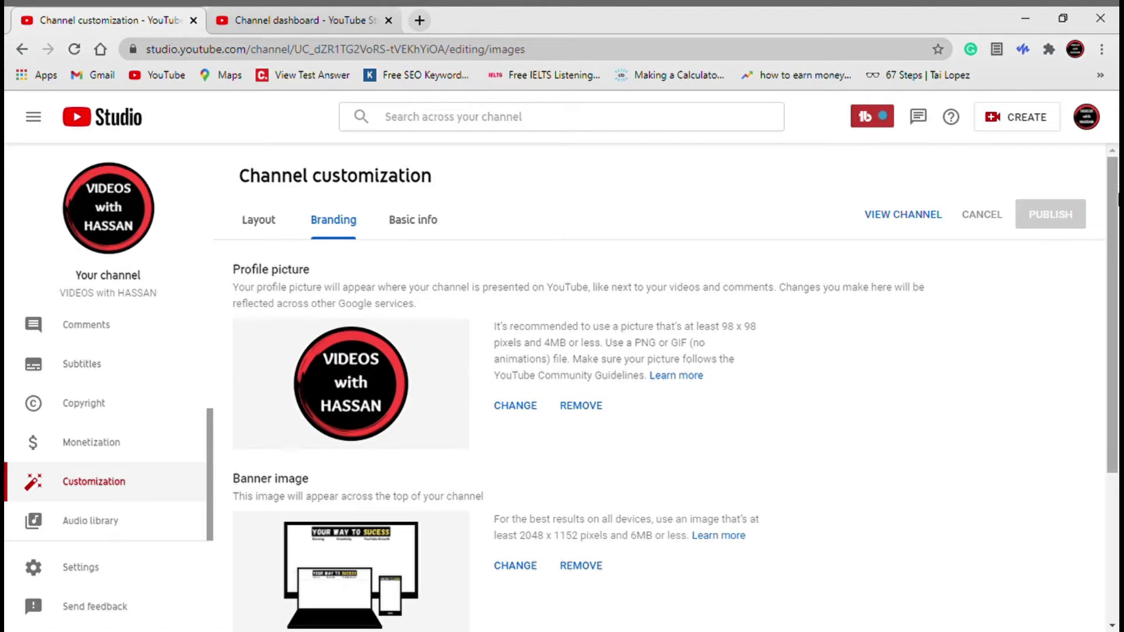
{"action": "left_click_drag", "start_coordinate": [1116, 206], "coordinate": [1116, 276]}
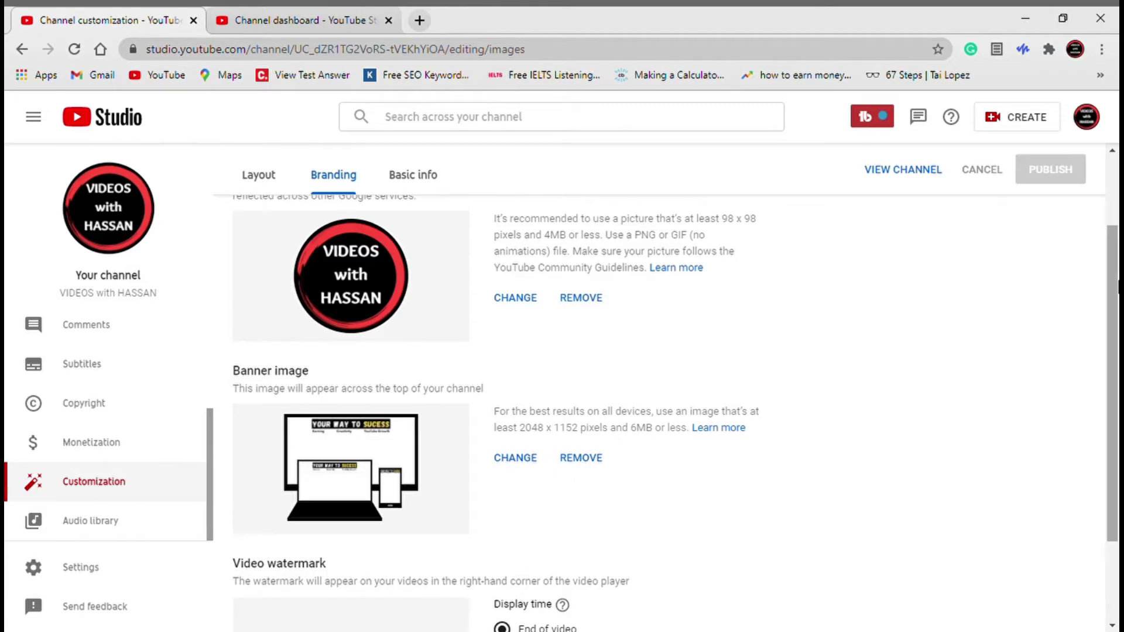
{"action": "left_click_drag", "start_coordinate": [1117, 325], "coordinate": [1118, 403]}
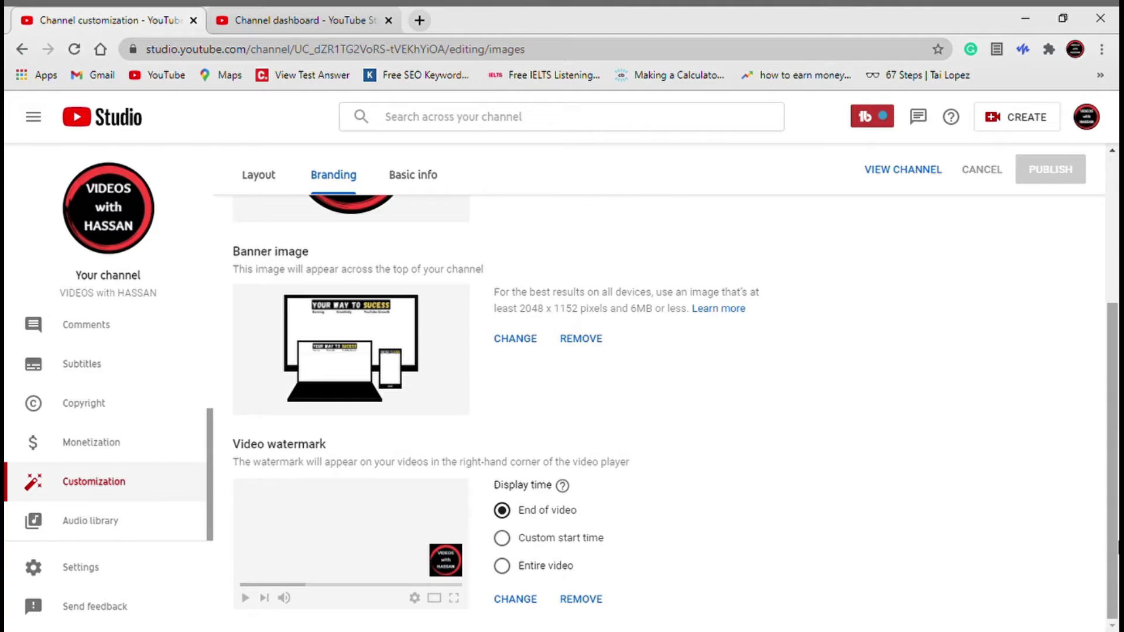
{"action": "scroll", "coordinate": [1115, 527], "scroll_direction": "up", "scroll_amount": 5}
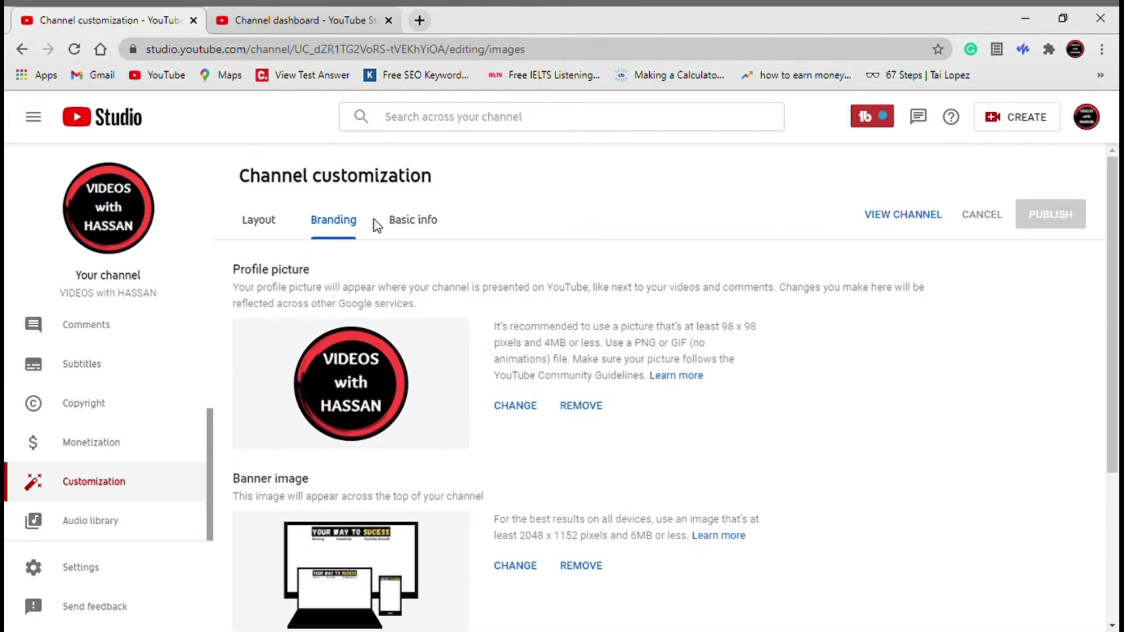
- Review the channel description, channel URL and links in the basic info of the channel customization
{"action": "left_click", "coordinate": [420, 226]}
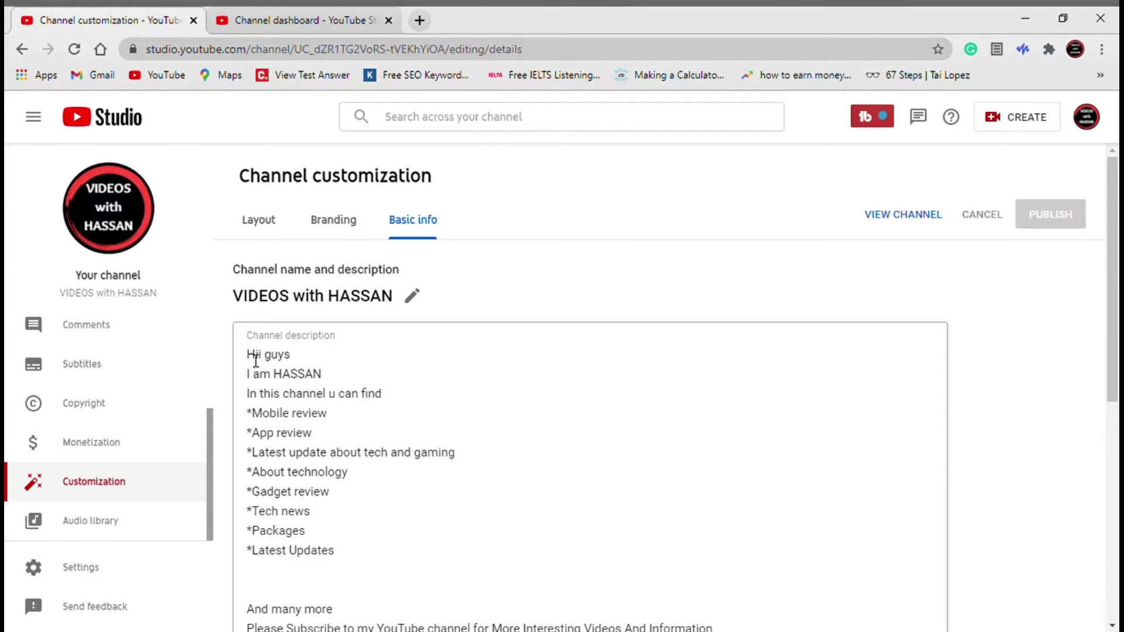
{"action": "left_click_drag", "start_coordinate": [256, 358], "coordinate": [363, 612]}
{"action": "left_click", "coordinate": [362, 612]}
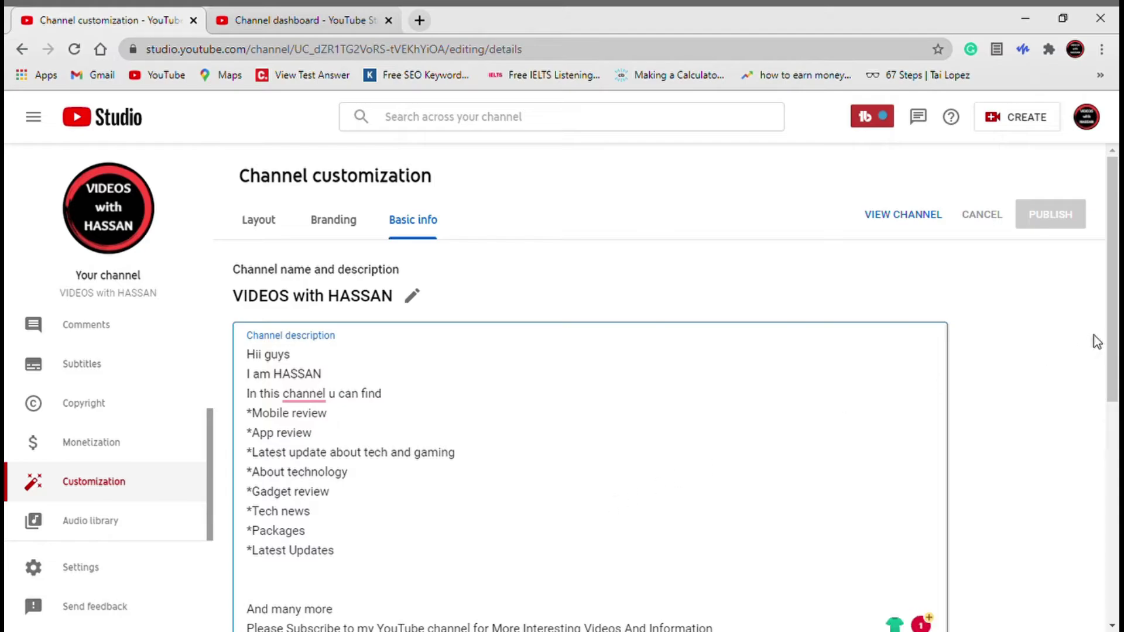
{"action": "left_click_drag", "start_coordinate": [1115, 299], "coordinate": [1117, 384]}
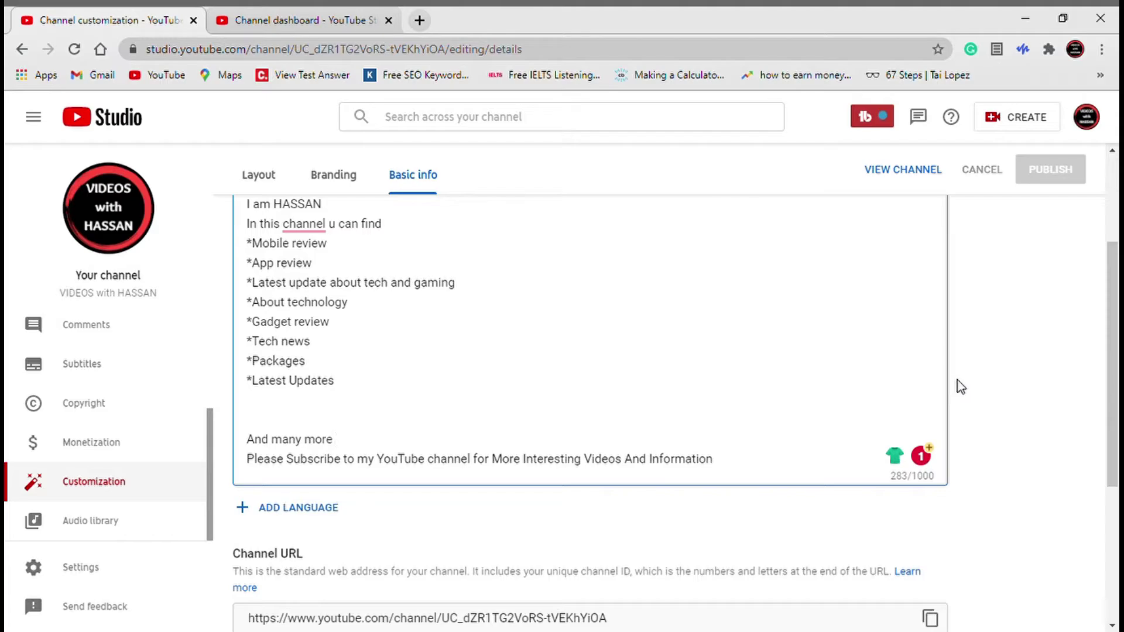
{"action": "left_click_drag", "start_coordinate": [1117, 381], "coordinate": [1117, 479]}
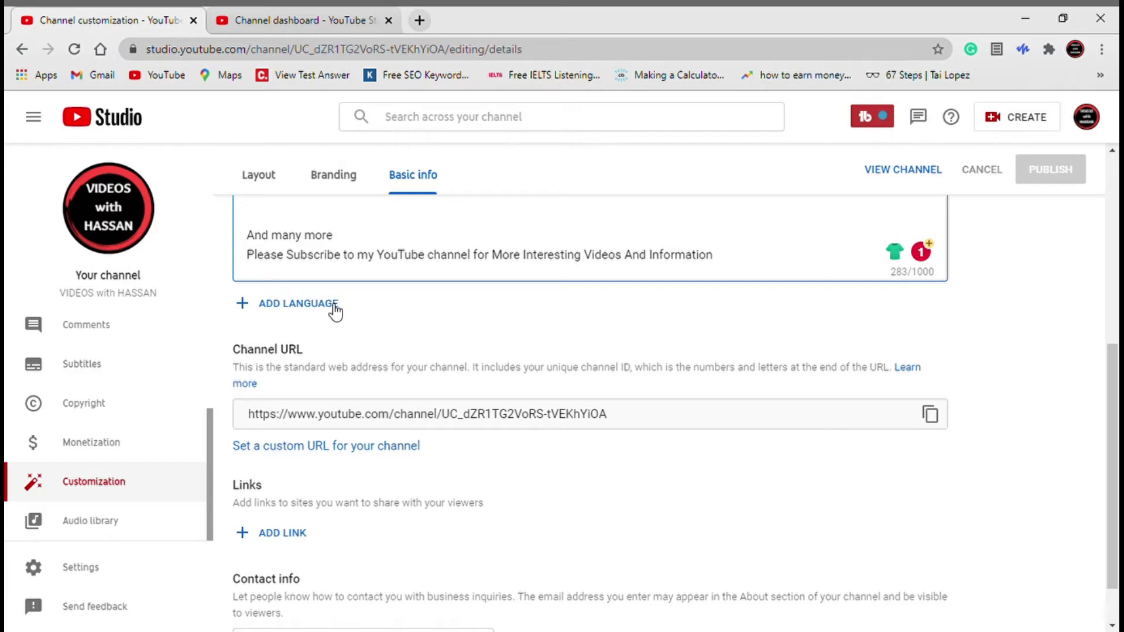
{"action": "scroll", "coordinate": [1116, 468], "scroll_direction": "down", "scroll_amount": 1}
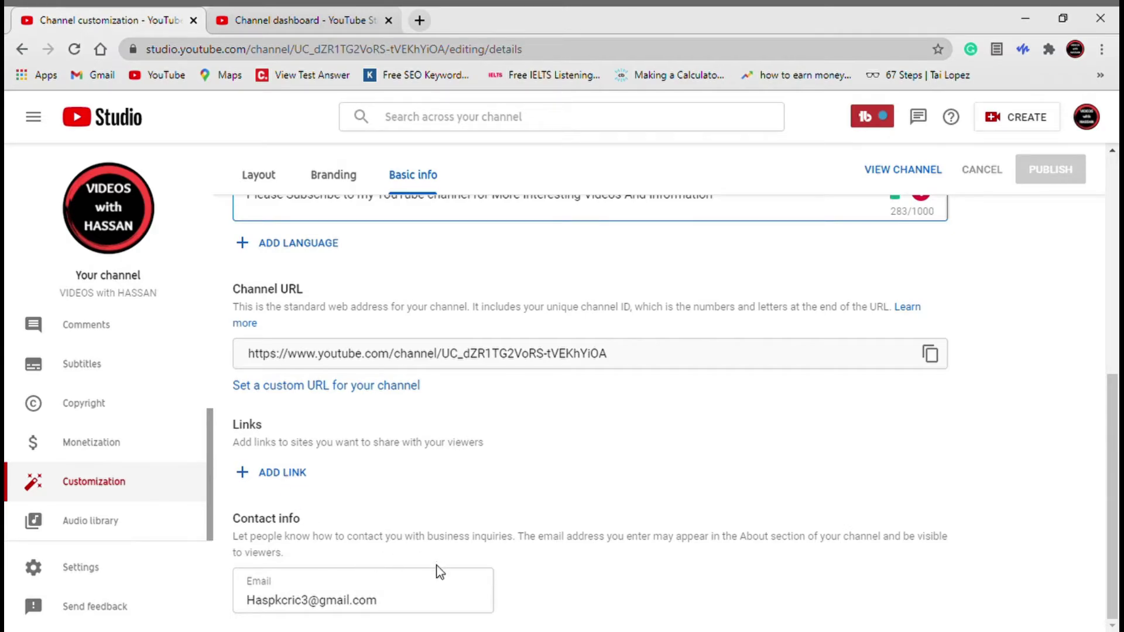
- Examine the contact email for business inquiries in the channel's contact info
{"action": "left_click_drag", "start_coordinate": [433, 608], "coordinate": [236, 605]}
{"action": "left_click", "coordinate": [276, 602]}
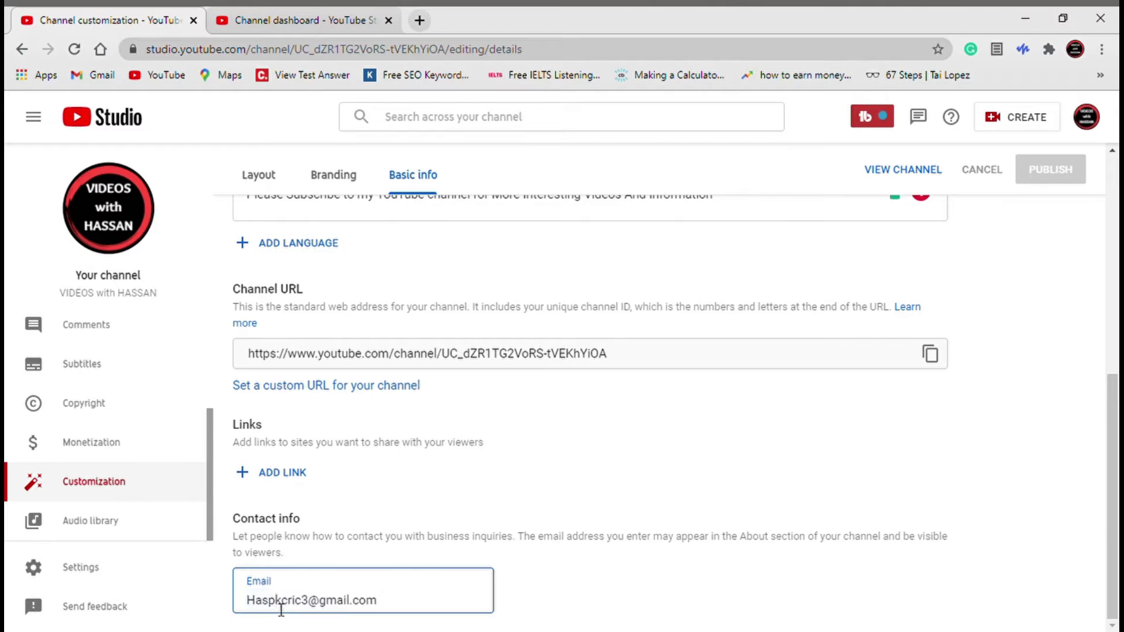
{"action": "left_click", "coordinate": [571, 590]}
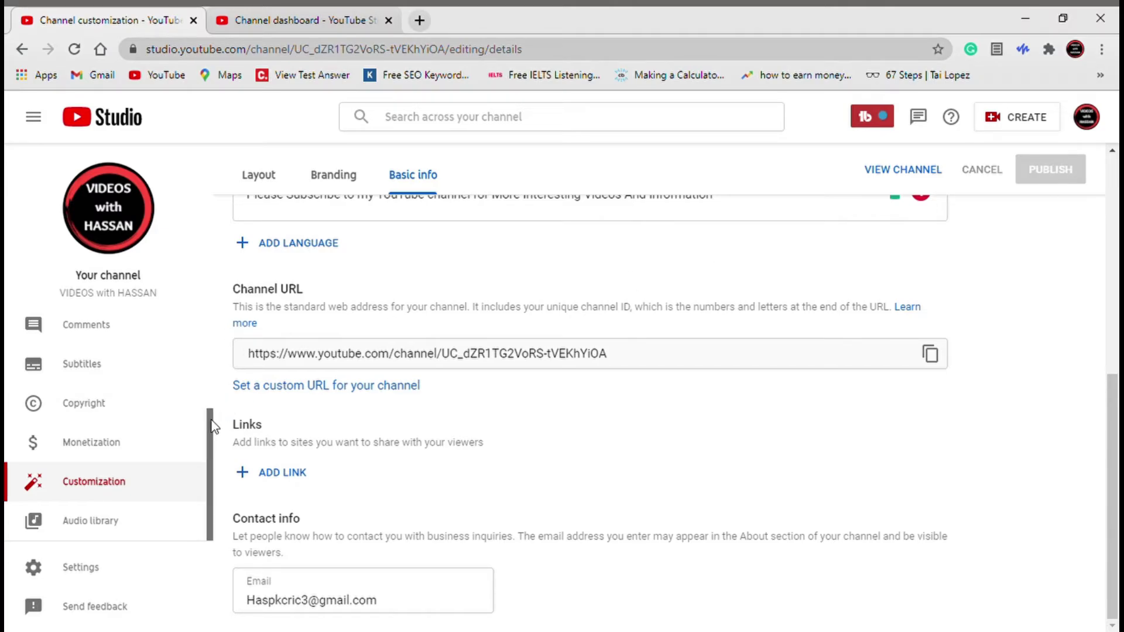
- Reopen the studio settings and show the channel's basic info
{"action": "left_click_drag", "start_coordinate": [212, 427], "coordinate": [206, 329]}
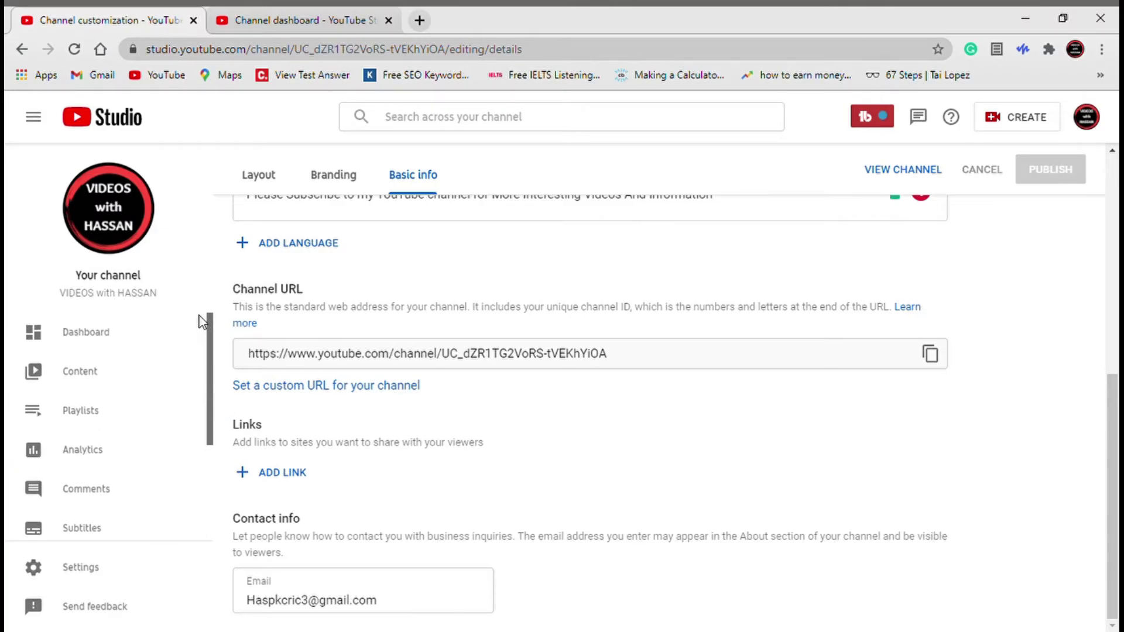
{"action": "left_click", "coordinate": [88, 566]}
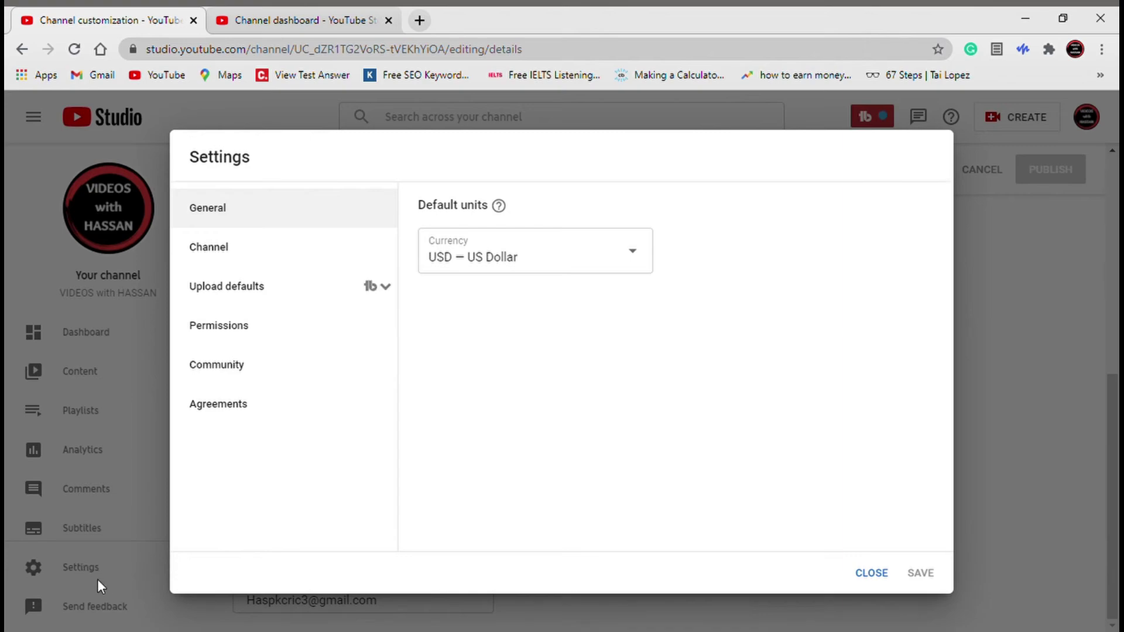
{"action": "left_click", "coordinate": [262, 256]}
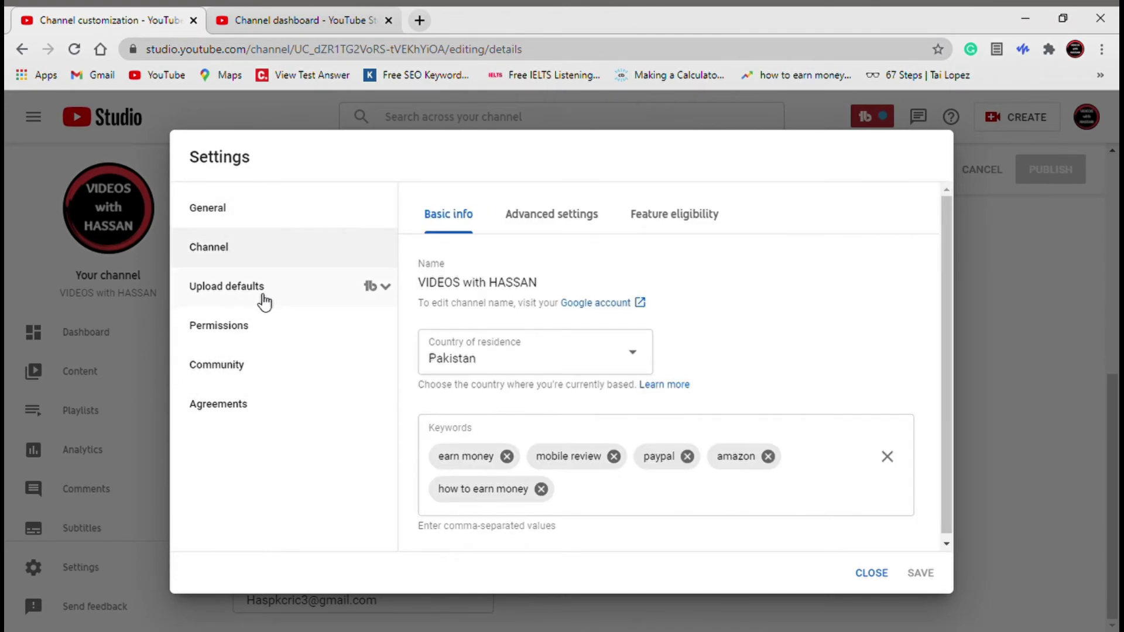
- Open the upload defaults in the settings and review the default title, description and tags fields for uploaded videos
{"action": "left_click", "coordinate": [265, 299]}
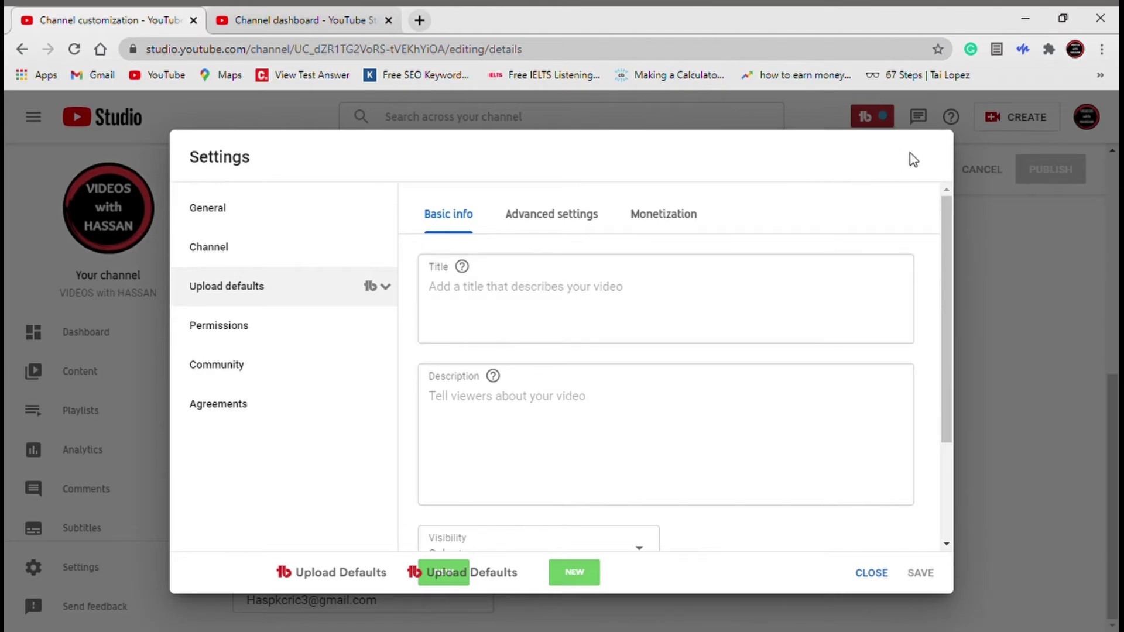
{"action": "left_click_drag", "start_coordinate": [942, 209], "coordinate": [957, 367]}
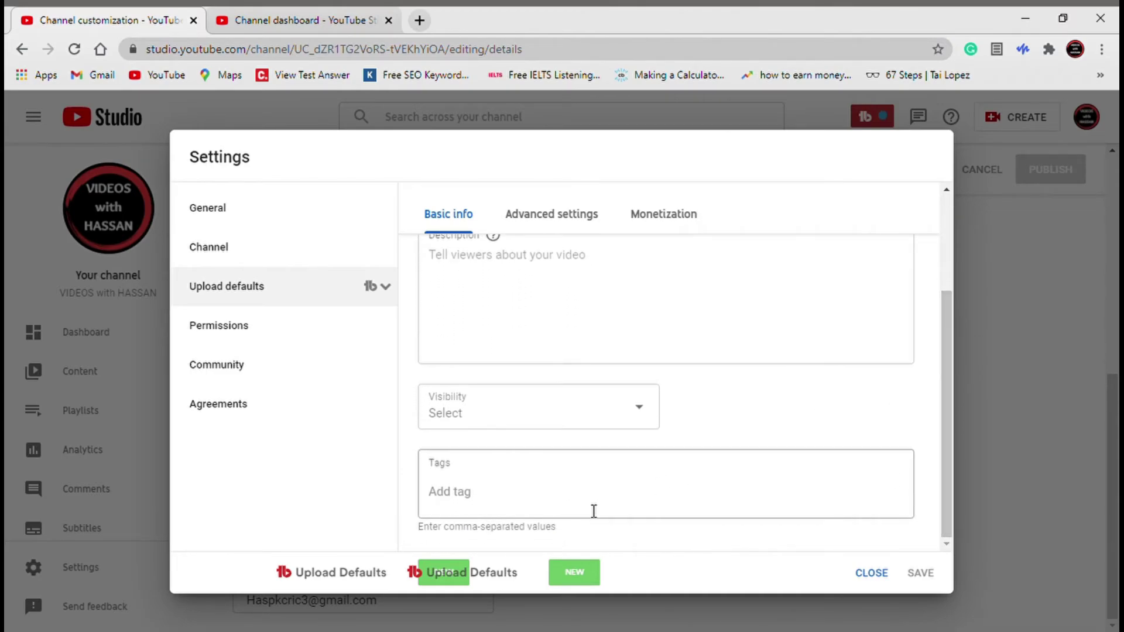
{"action": "left_click", "coordinate": [572, 500]}
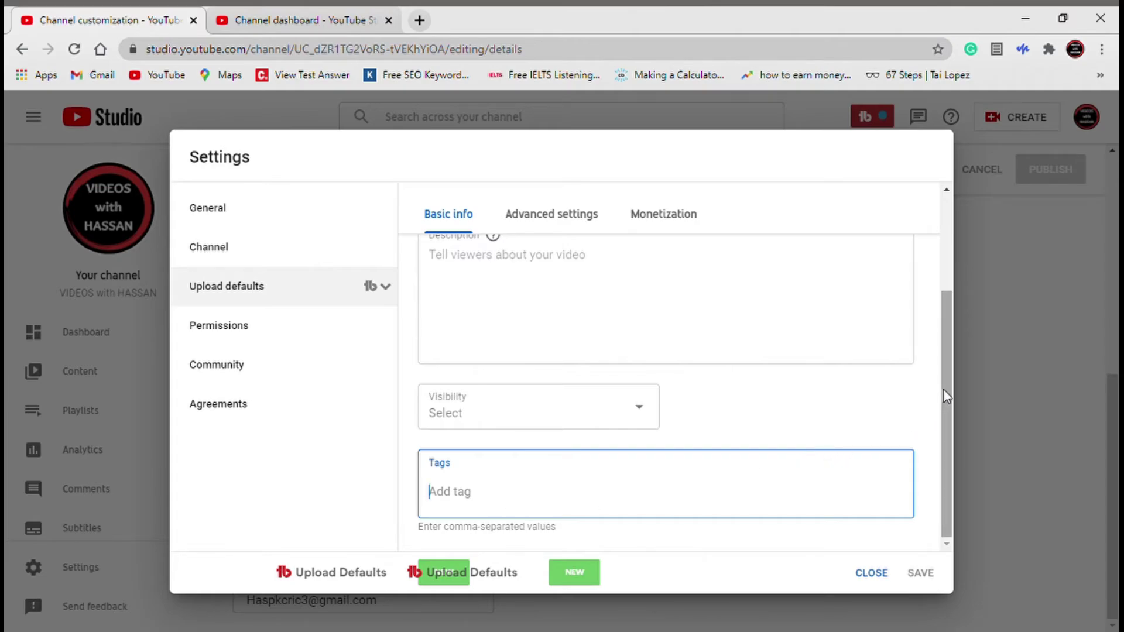
{"action": "left_click_drag", "start_coordinate": [943, 390], "coordinate": [935, 312]}
{"action": "left_click", "coordinate": [486, 420]}
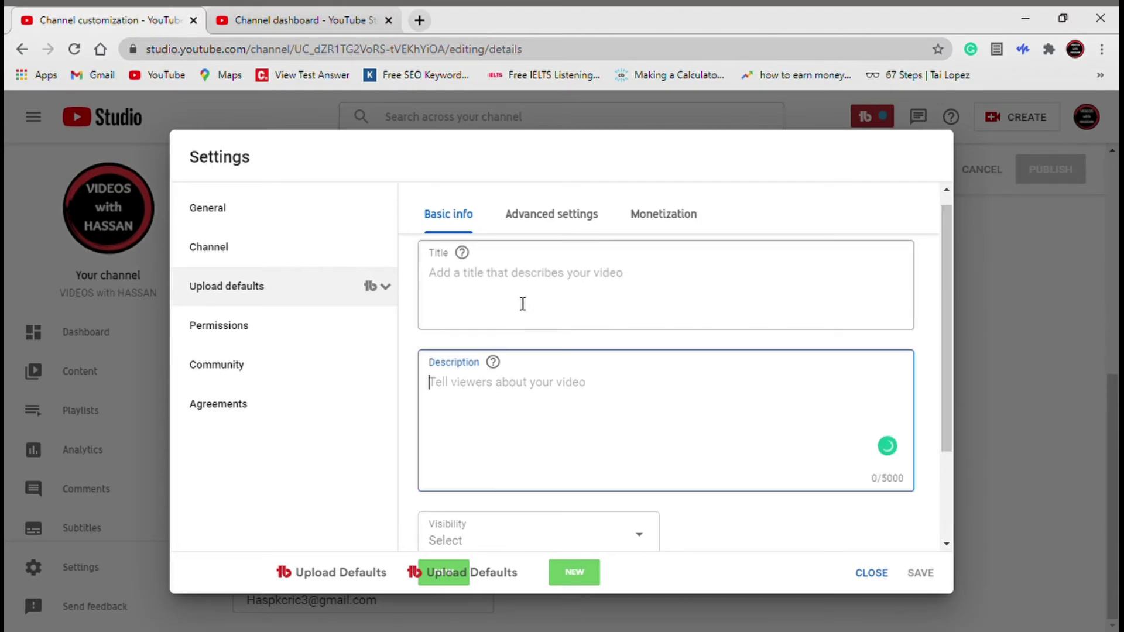
{"action": "left_click", "coordinate": [542, 290]}
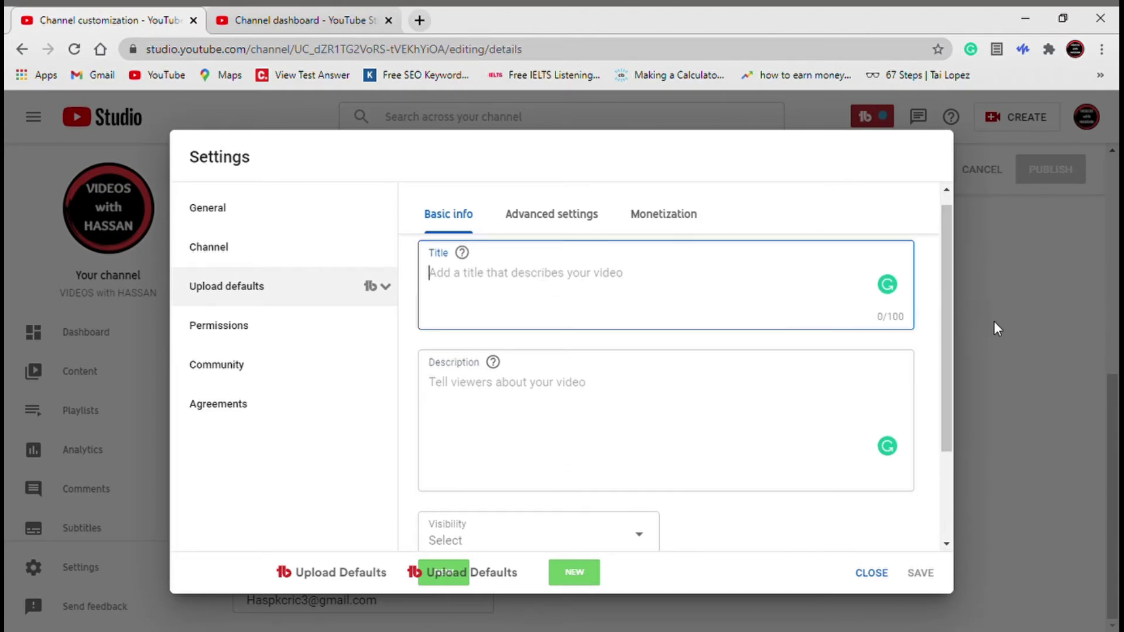
- Set the default upload visibility to Private and save the settings
{"action": "left_click_drag", "start_coordinate": [951, 290], "coordinate": [943, 378]}
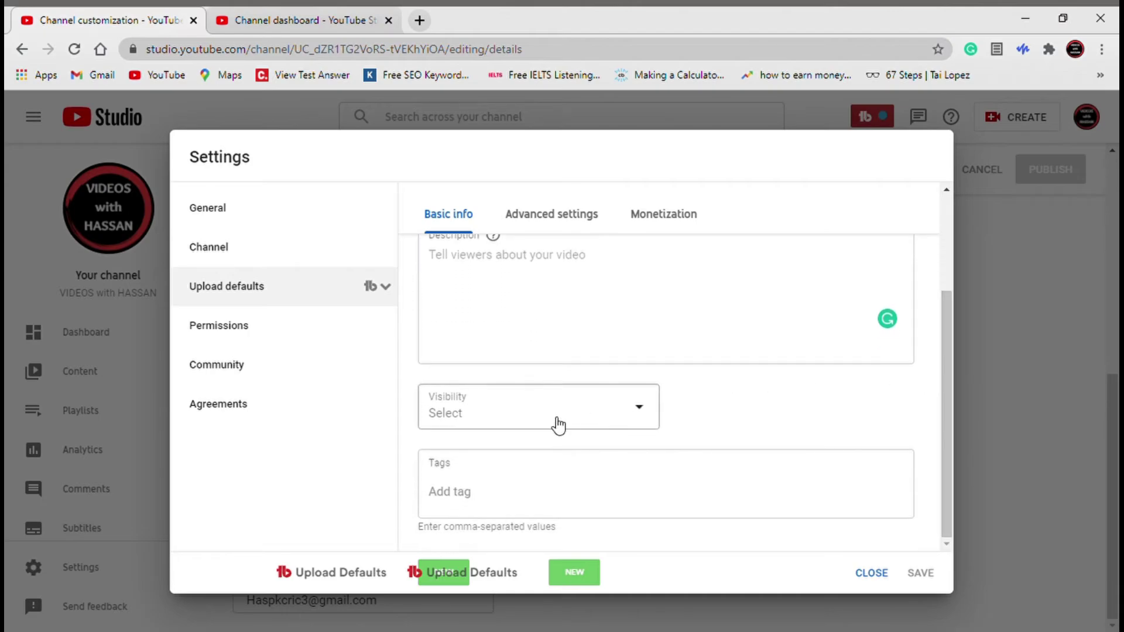
{"action": "left_click", "coordinate": [558, 423]}
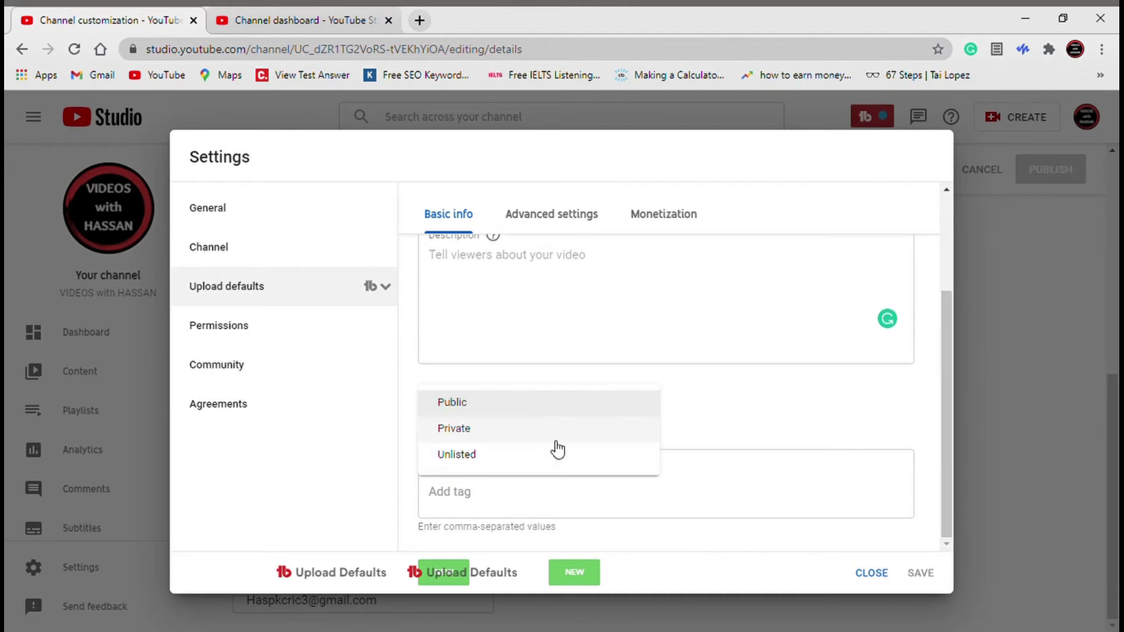
{"action": "left_click", "coordinate": [495, 433]}
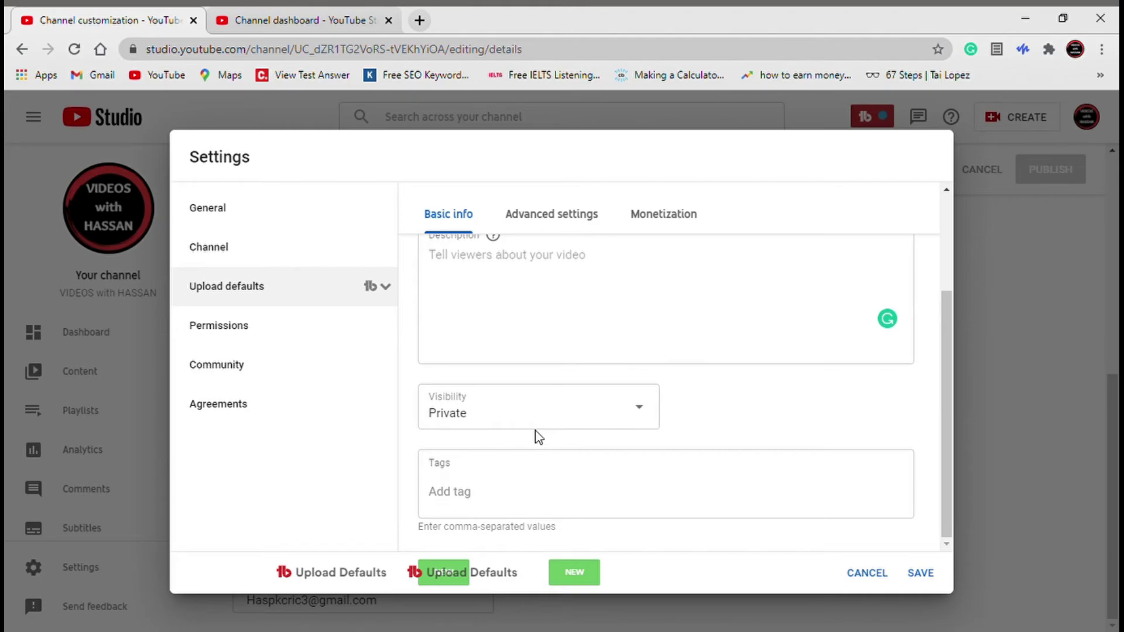
{"action": "left_click", "coordinate": [931, 574]}
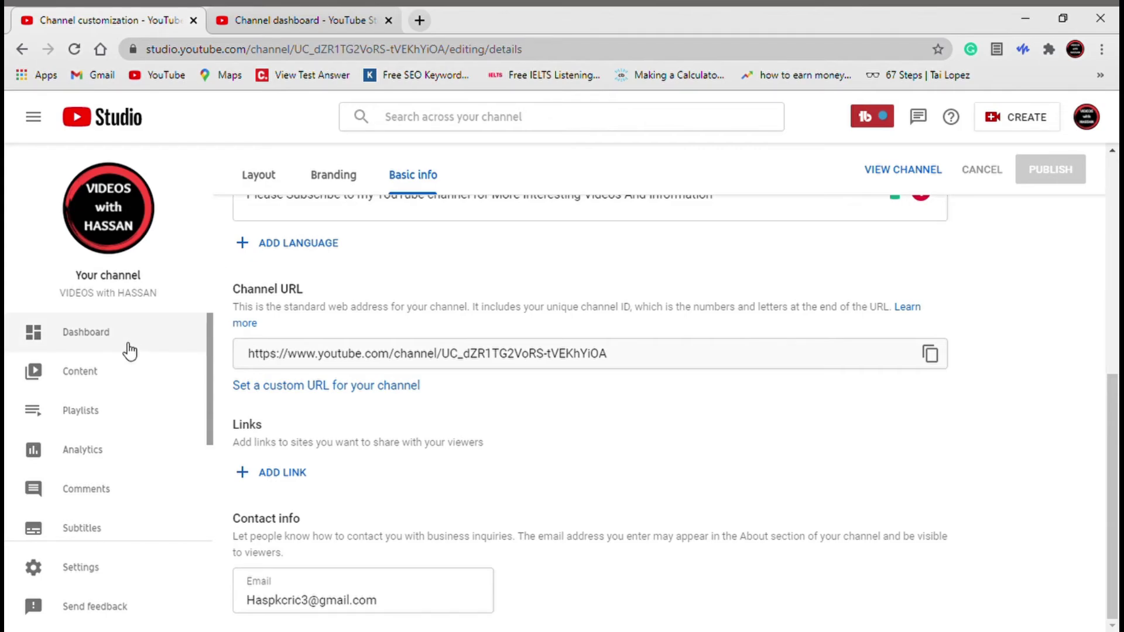
{"action": "scroll", "coordinate": [1118, 445], "scroll_direction": "up", "scroll_amount": 8}
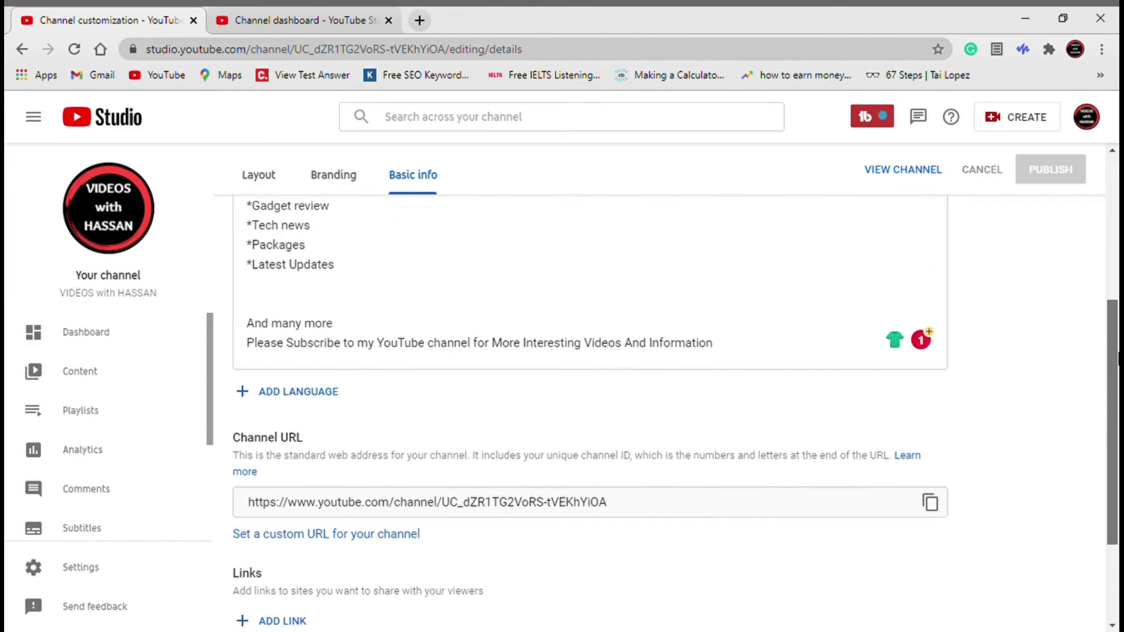